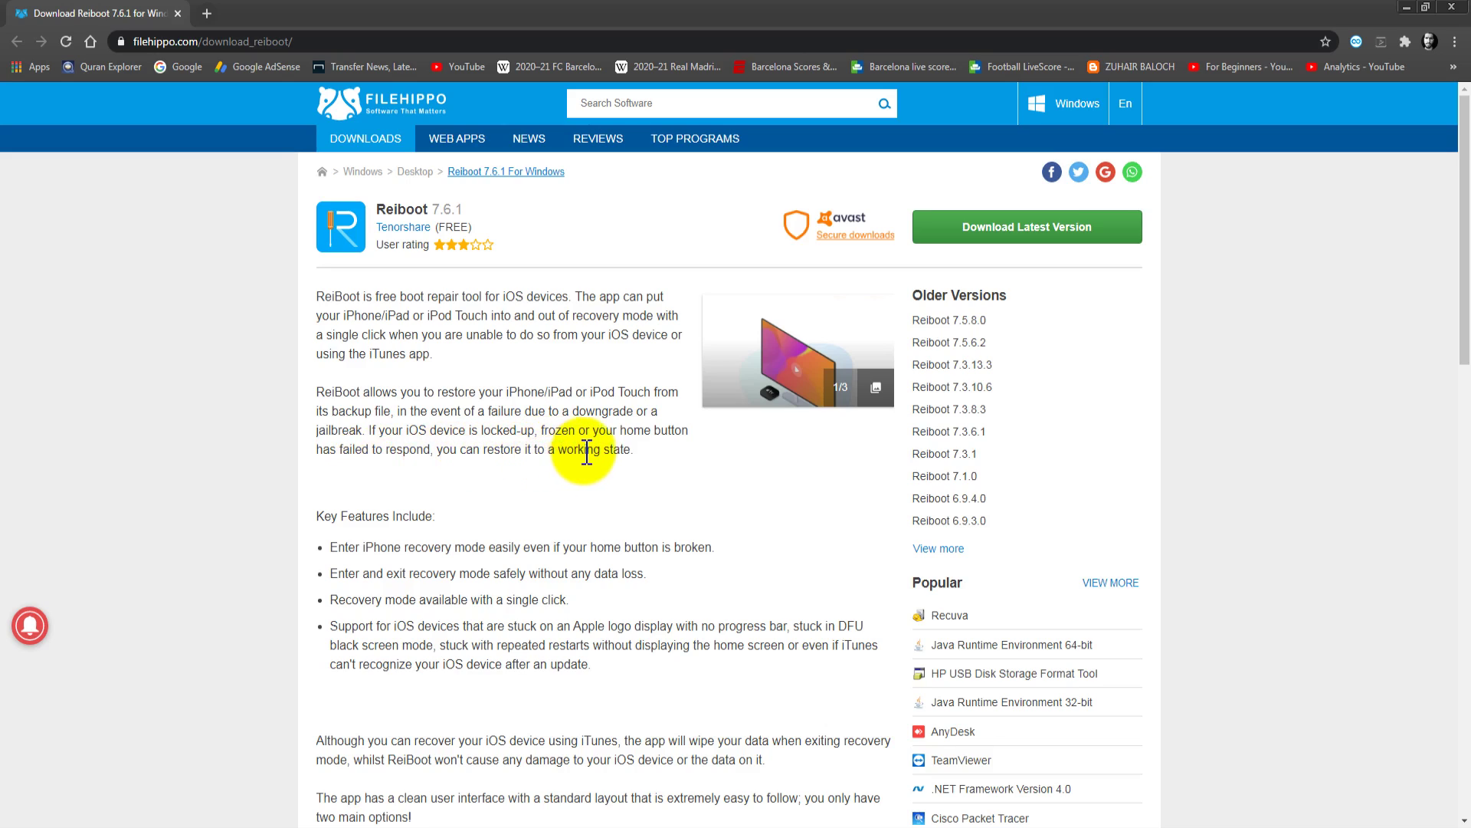
Read through the first three Key Features listed for Reiboot on FileHippo.
left_click_drag(315, 512, 461, 526)
left_click(376, 551)
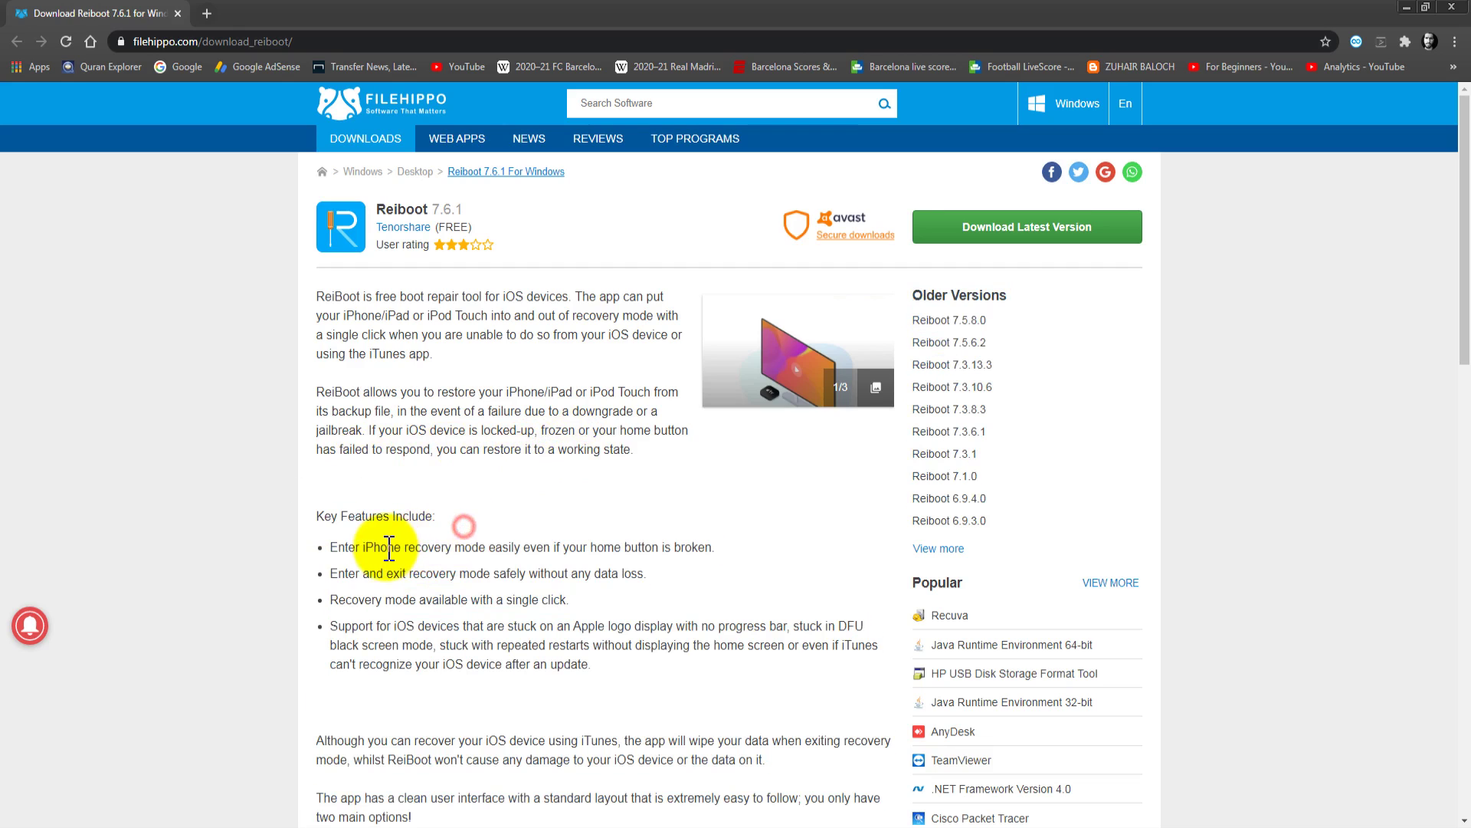
left_click_drag(342, 548, 677, 549)
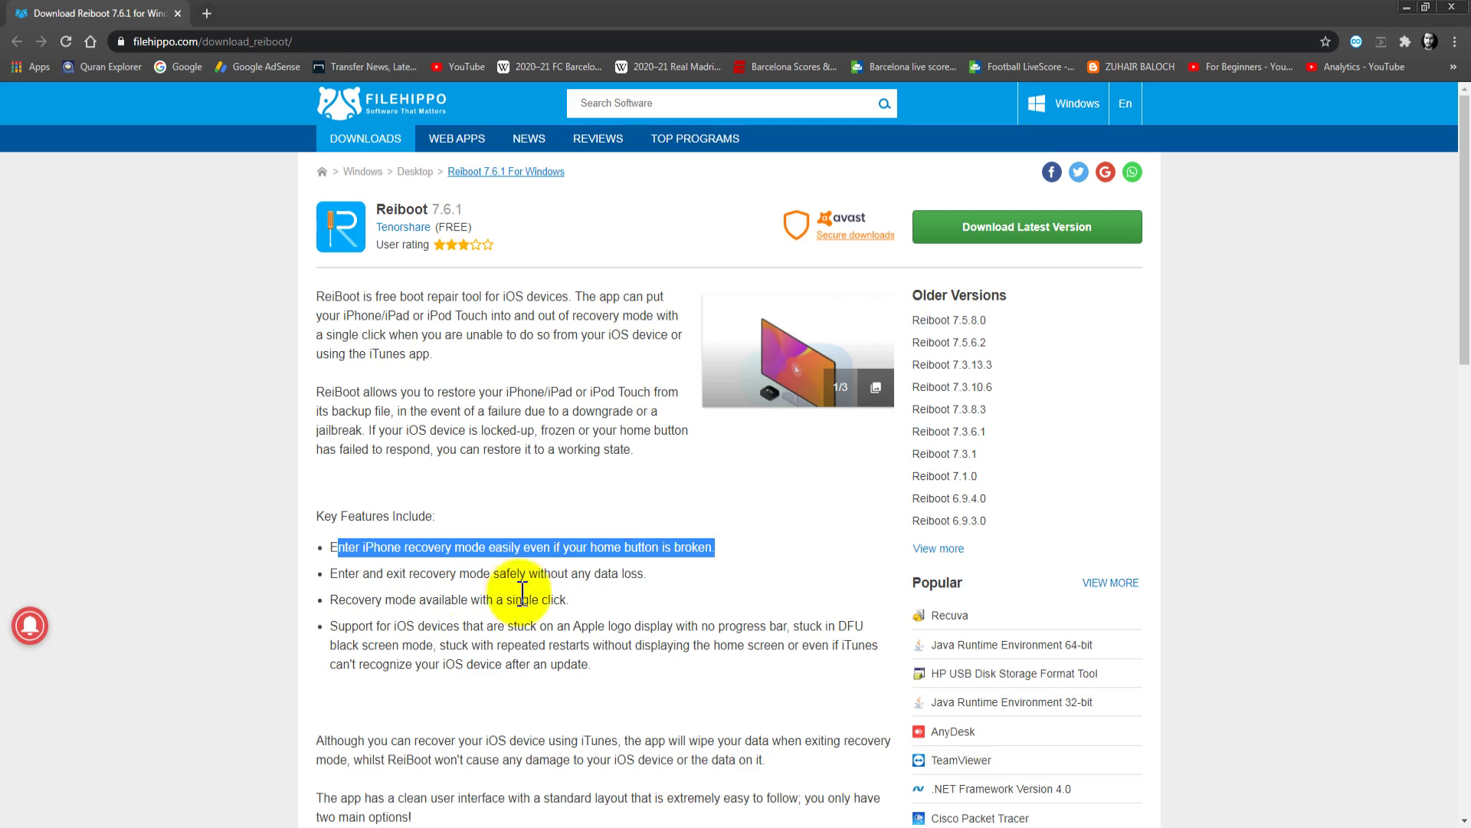
left_click_drag(338, 575, 644, 575)
left_click_drag(338, 601, 497, 605)
Read the remaining features about stuck devices and restarts, then download Reiboot 7.6.1.
left_click_drag(341, 626, 747, 628)
left_click(498, 625)
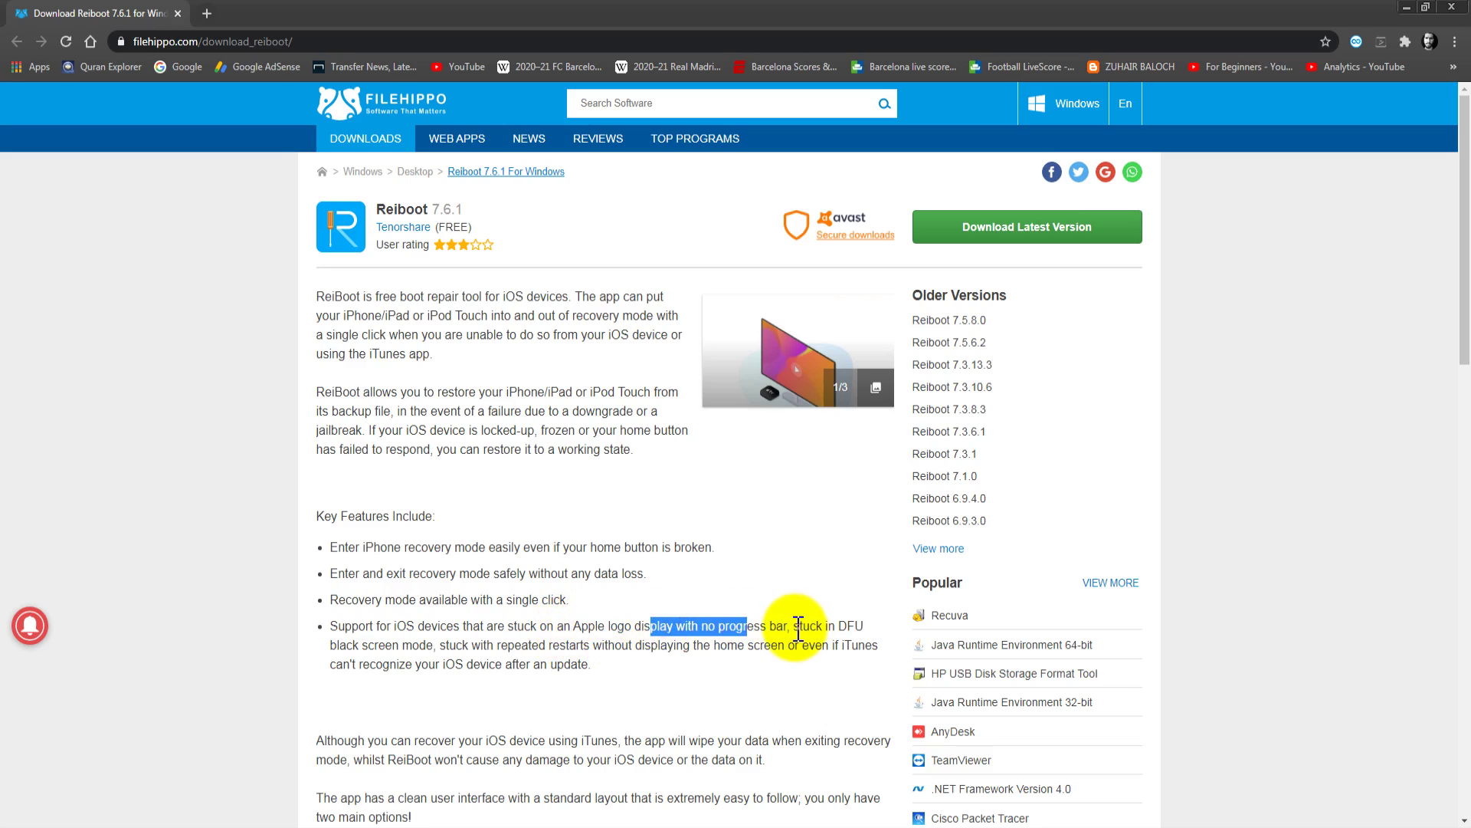
double_click(797, 625)
left_click_drag(357, 644, 858, 646)
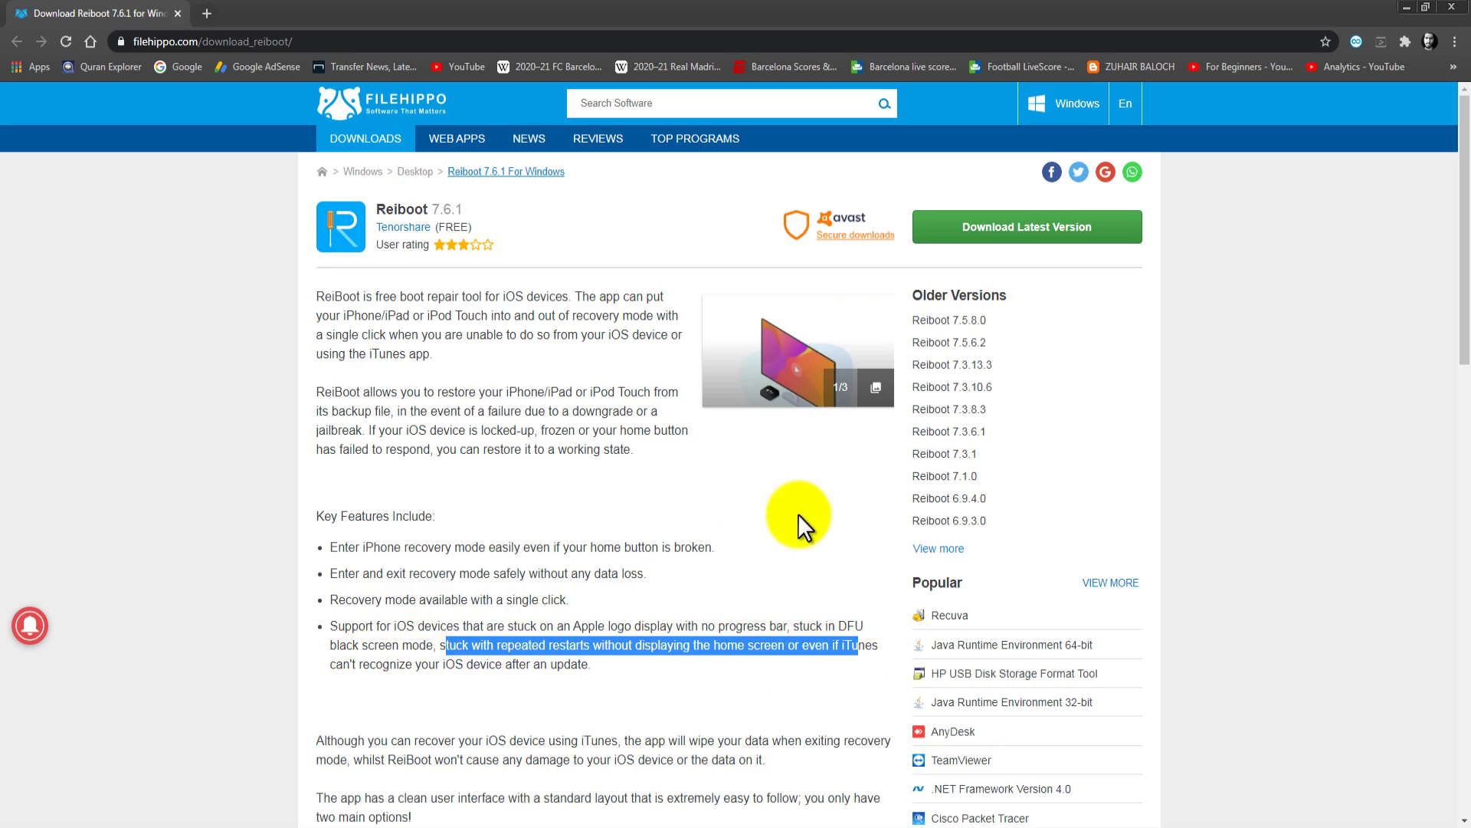
left_click(1034, 238)
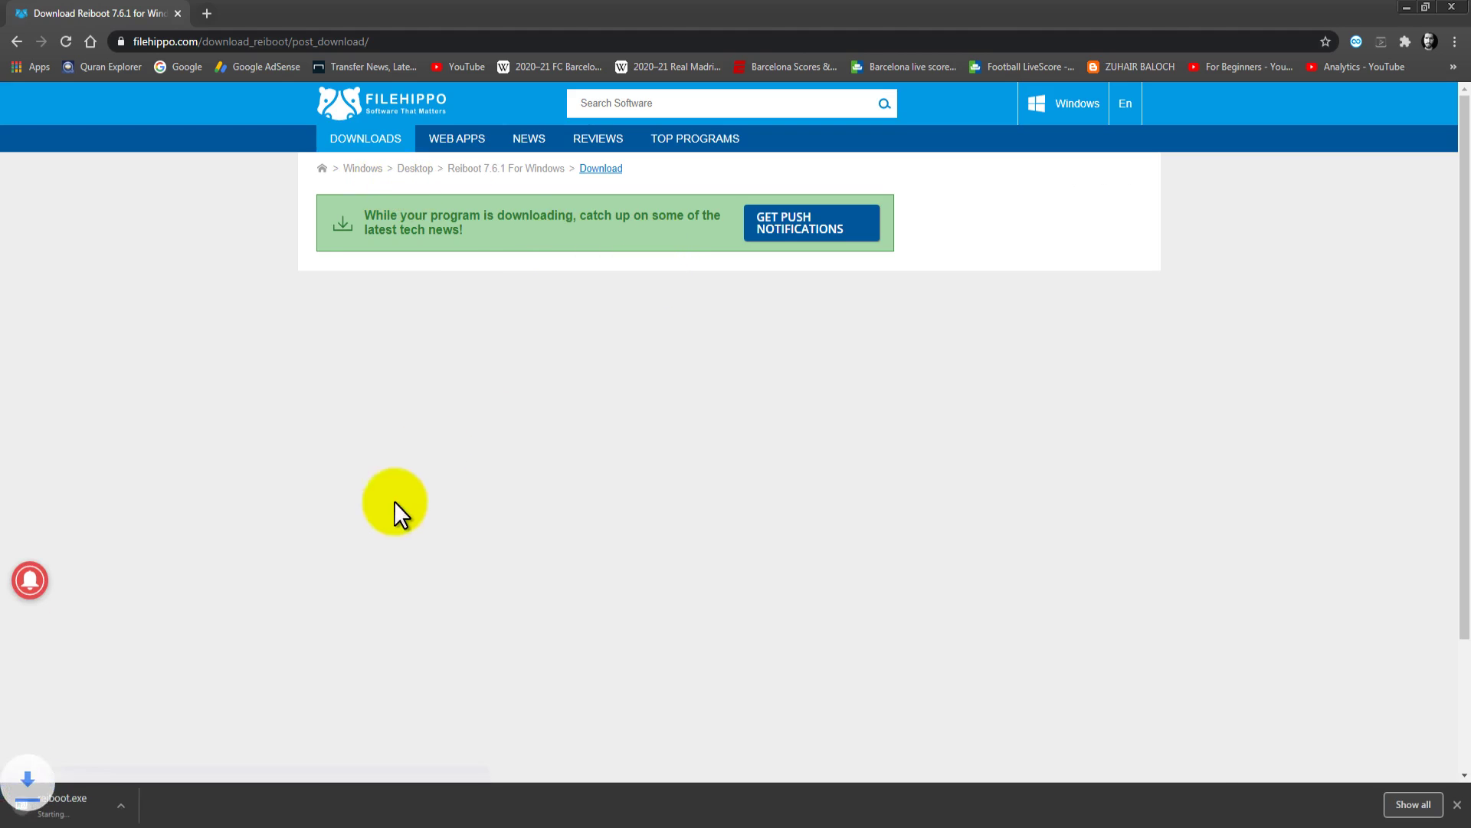
Check reiboot.exe in Chrome's Downloads list, then go back to FileHippo's Reiboot 7.6.1 page.
left_click(1404, 804)
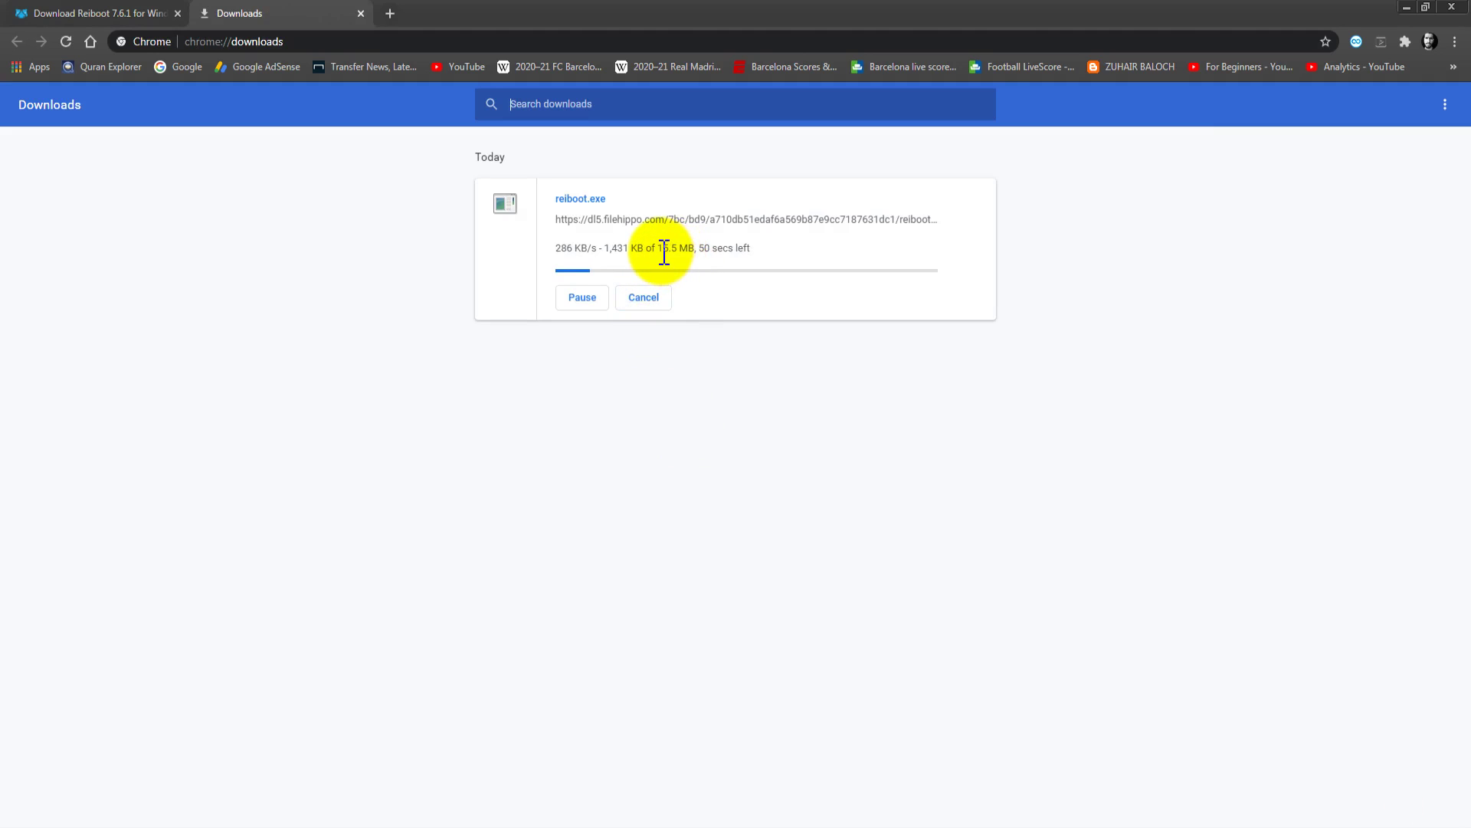
left_click(106, 11)
left_click(17, 41)
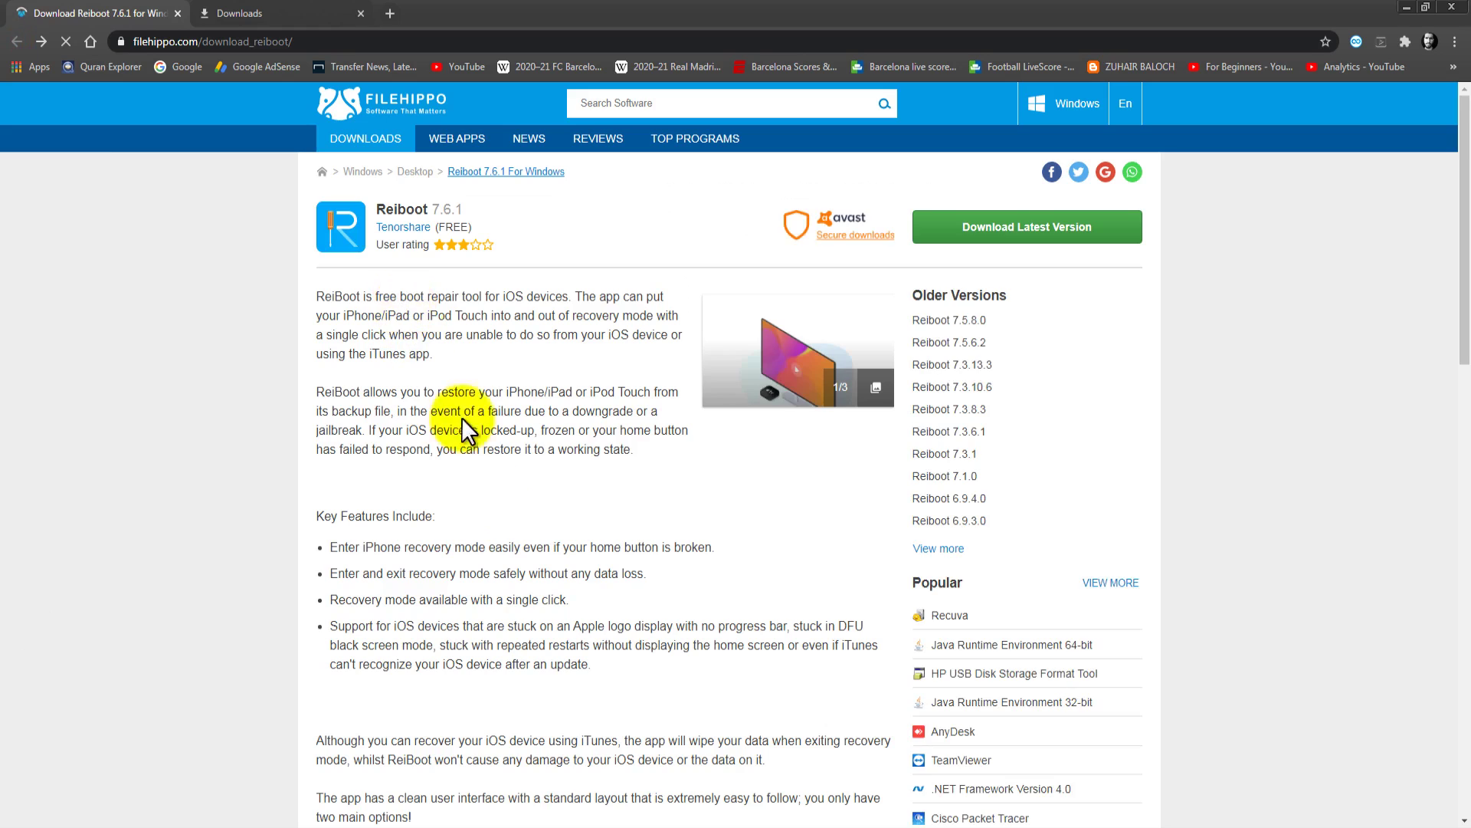
Scroll to Reiboot's Technical details and note the author, Tenorshare.
scroll(462, 417, "down", 12)
scroll(500, 506, "down", 5)
scroll(499, 483, "up", 7)
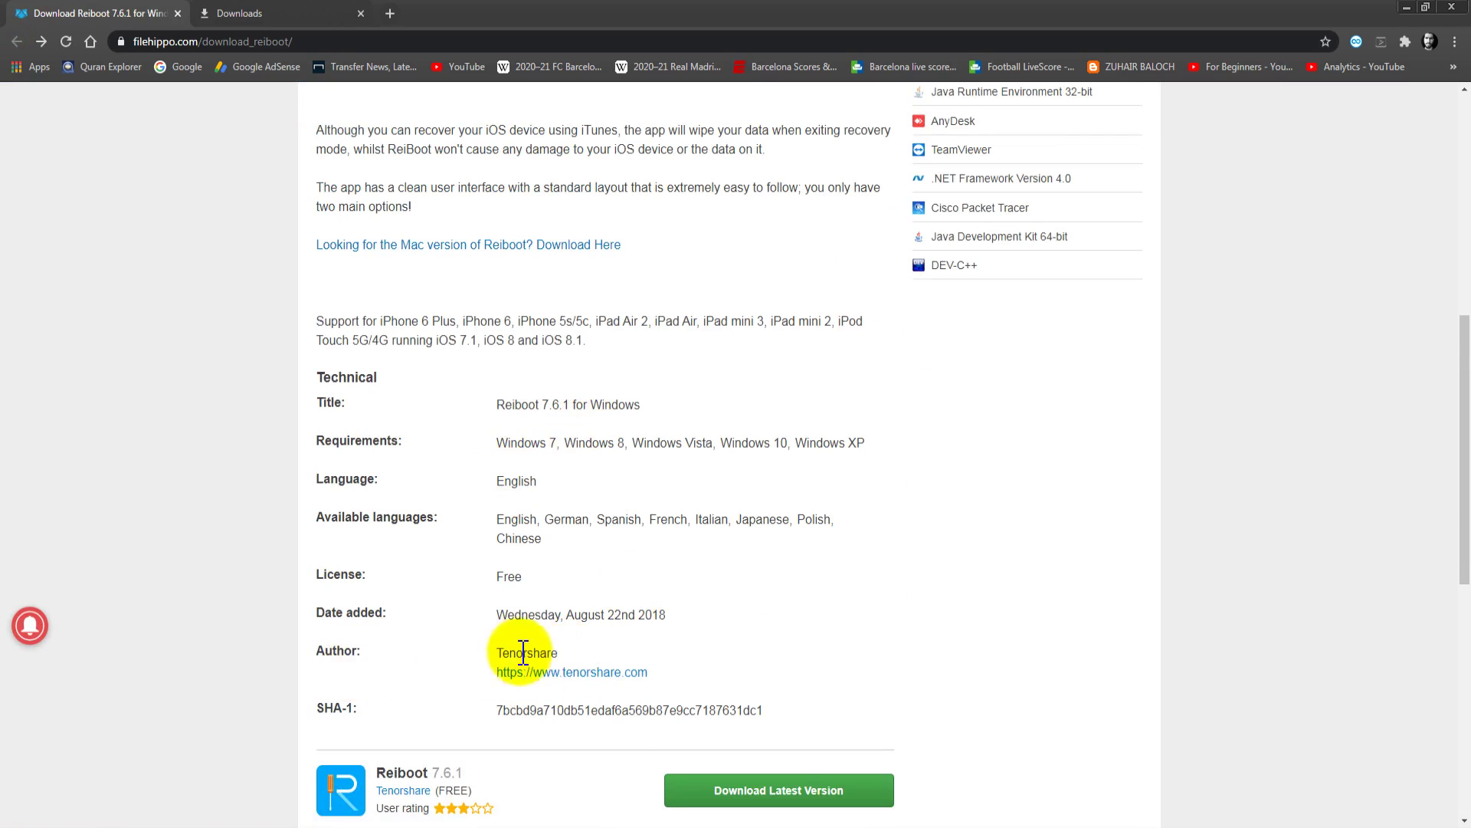
left_click_drag(564, 650, 577, 647)
left_click(577, 646)
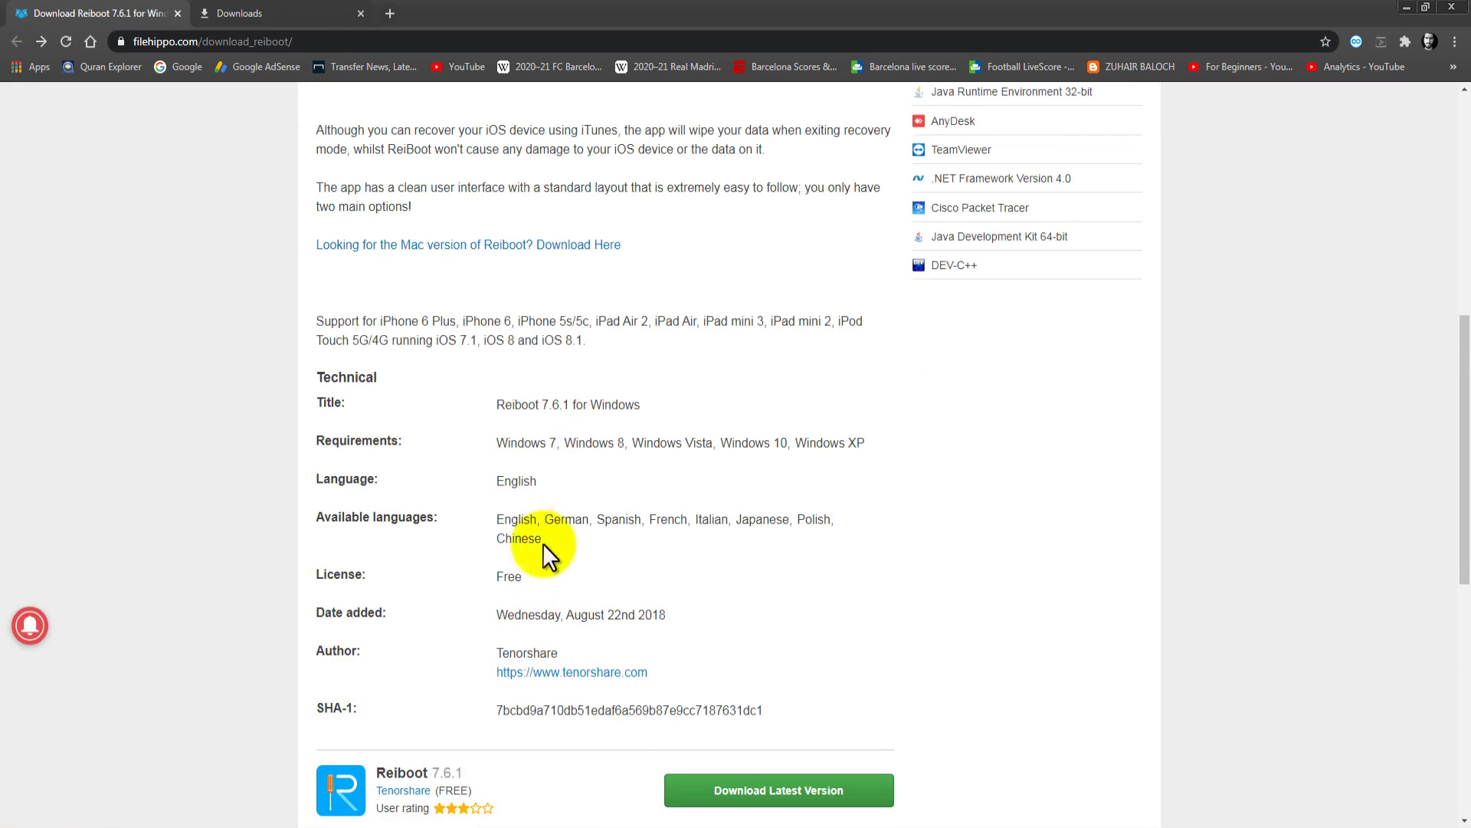
Review the Windows requirements, including Windows 10, and the available languages such as English.
left_click_drag(516, 443, 611, 443)
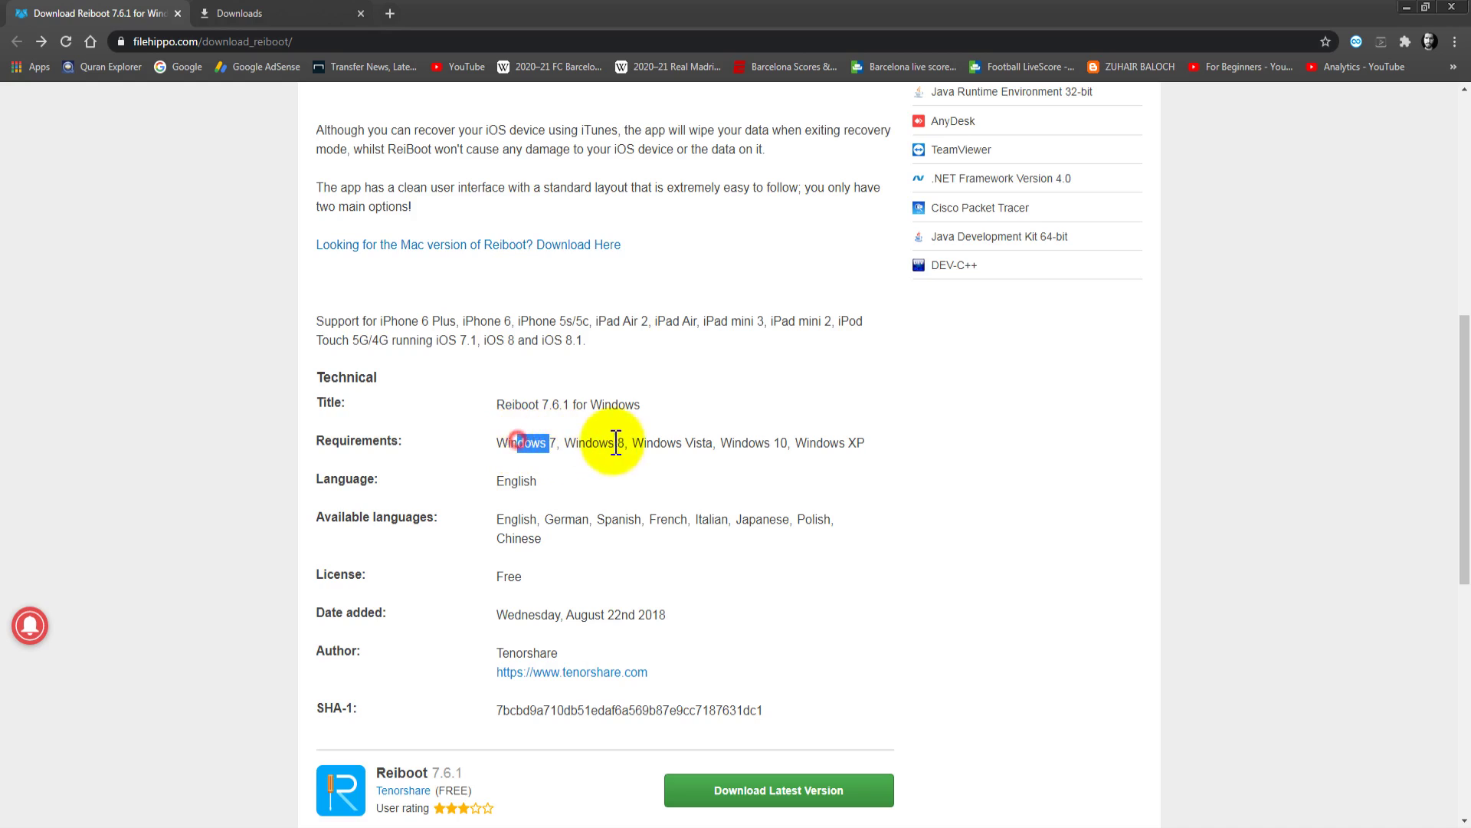
left_click(611, 443)
left_click_drag(764, 442, 816, 443)
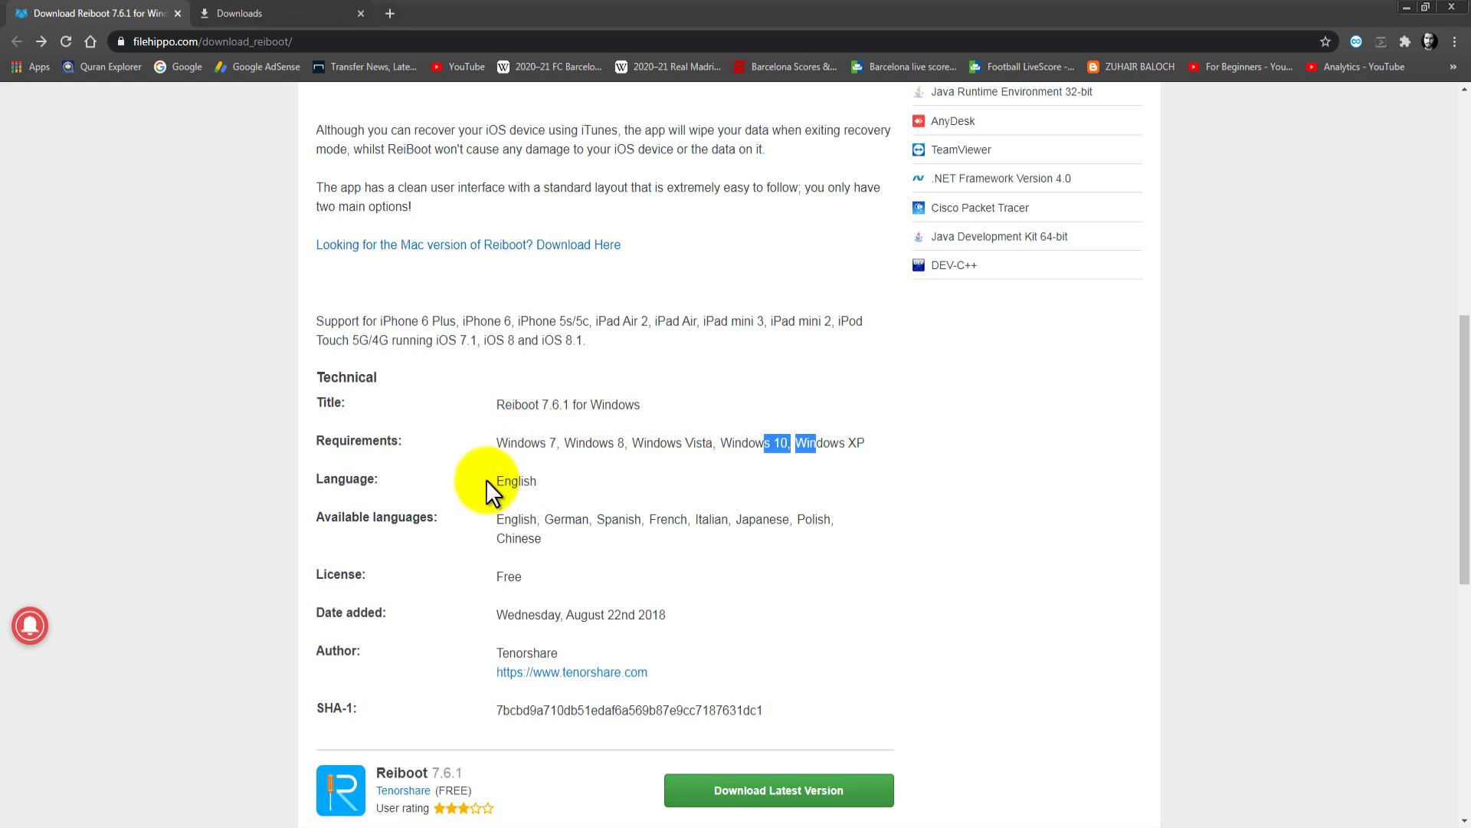
left_click_drag(502, 481, 553, 480)
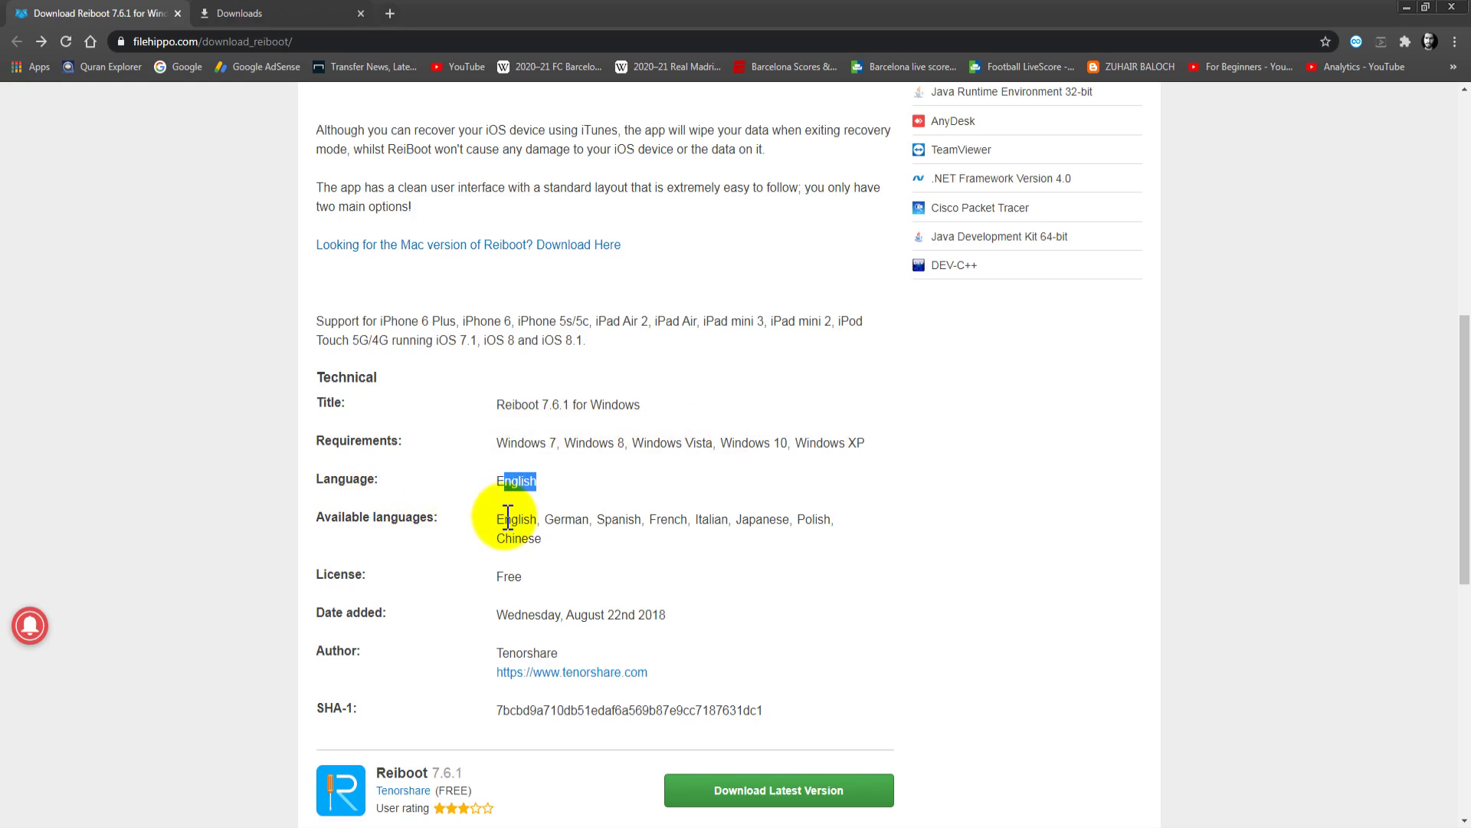
left_click_drag(505, 521, 781, 519)
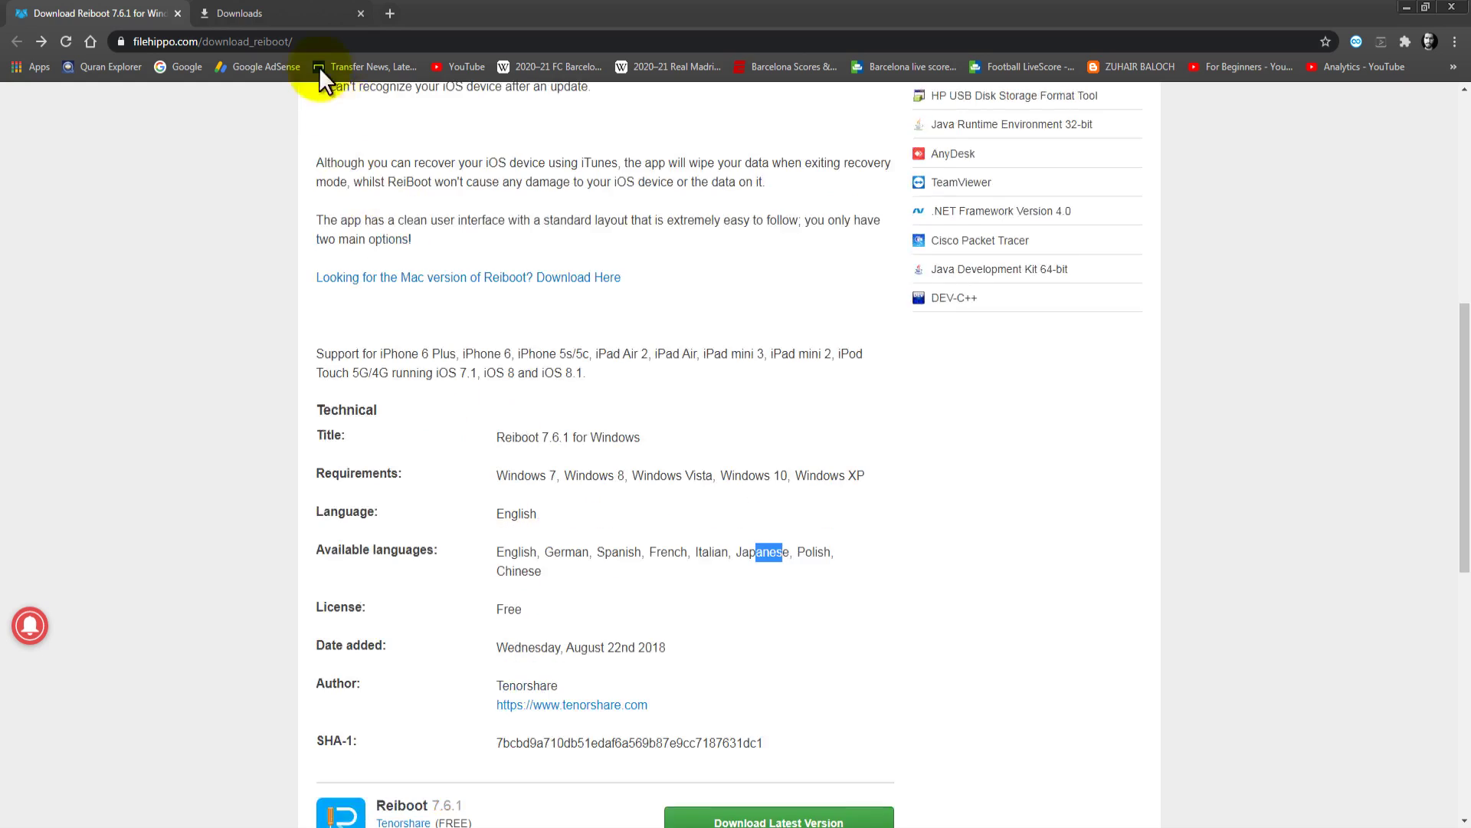
Run reiboot.exe and install ReiBoot in English, accepting the licence and keeping the default folder.
left_click(240, 13)
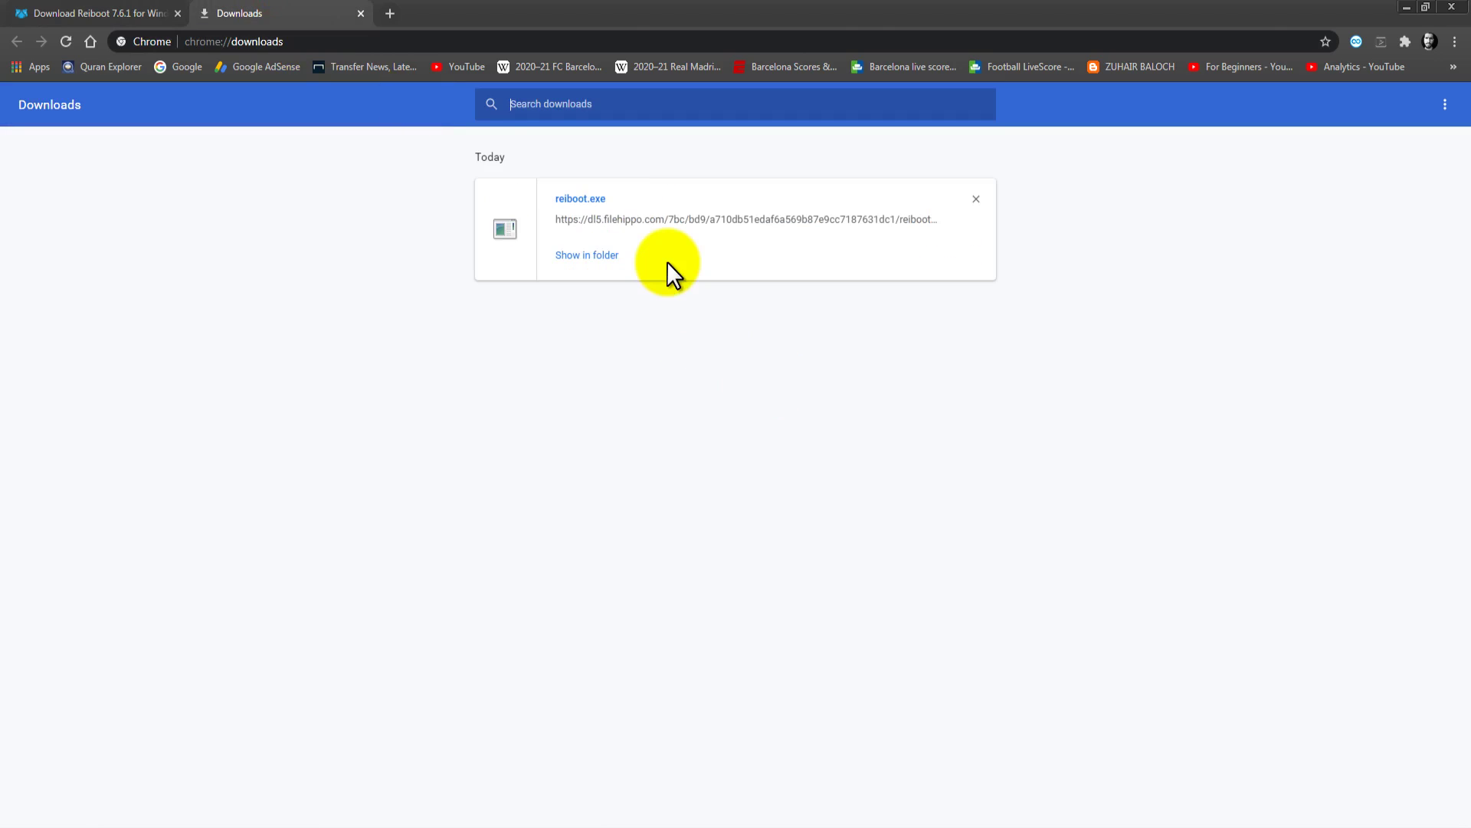
left_click(576, 197)
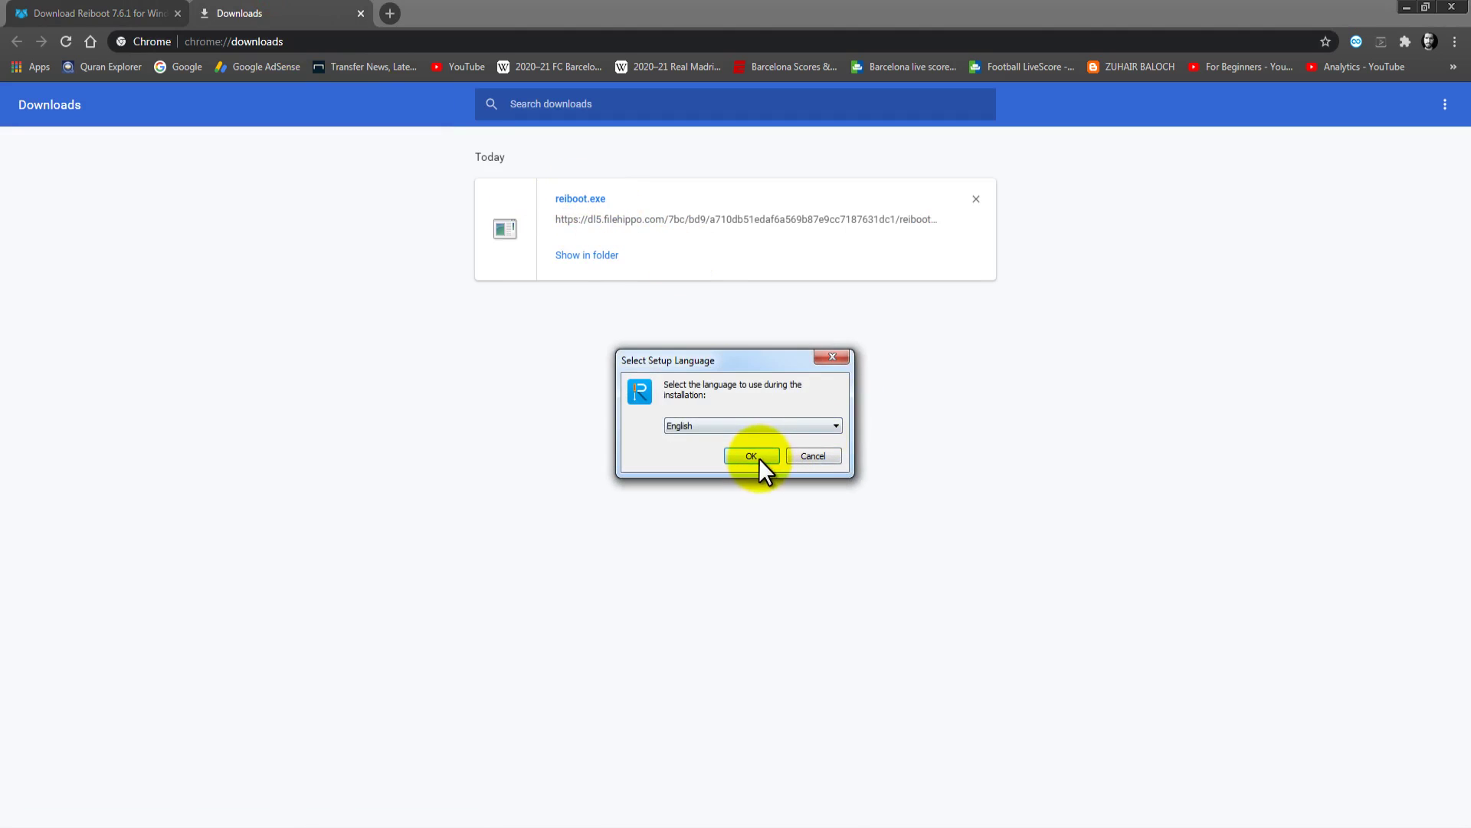
left_click(755, 457)
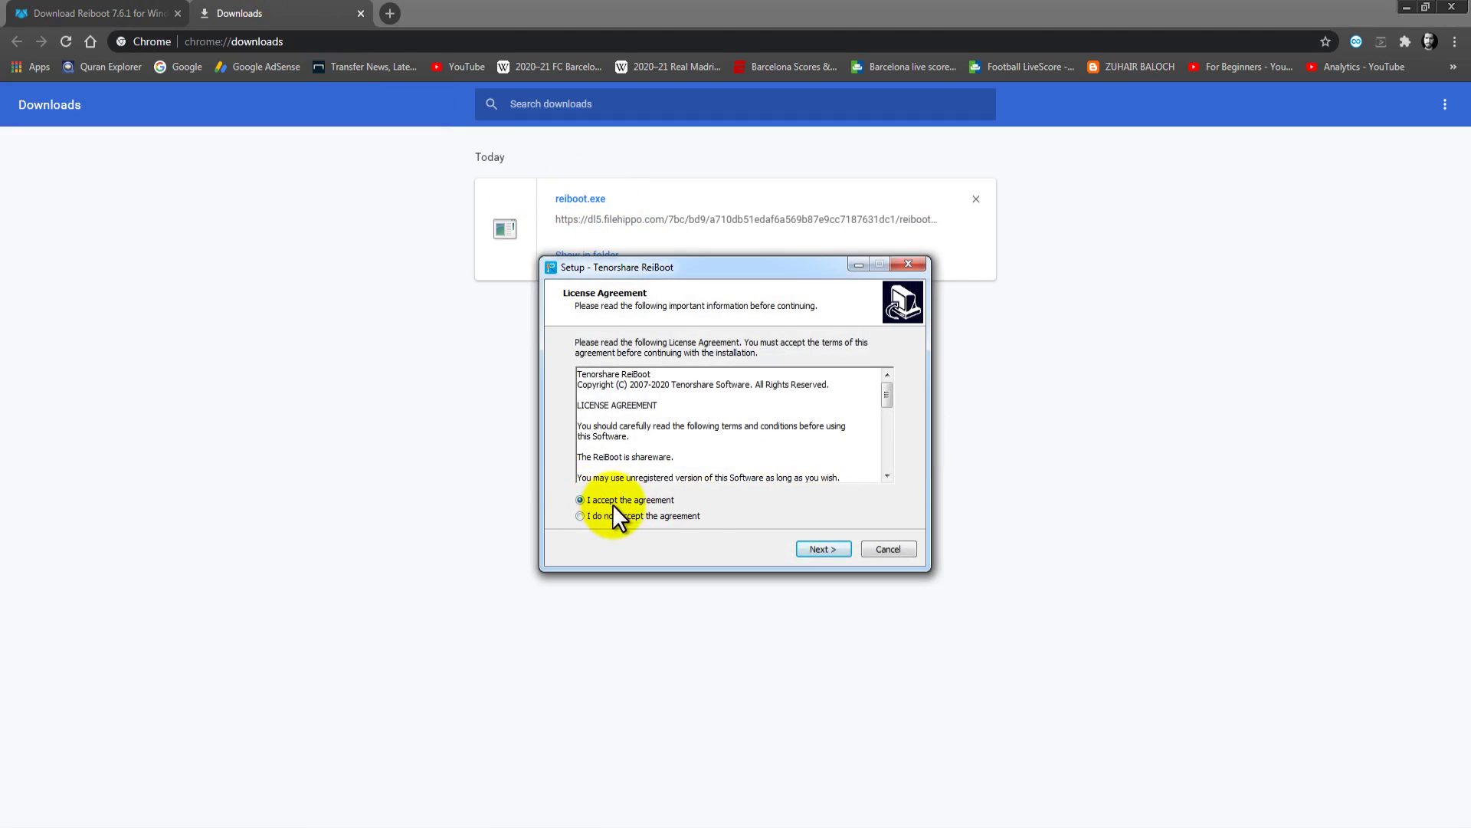
left_click(811, 550)
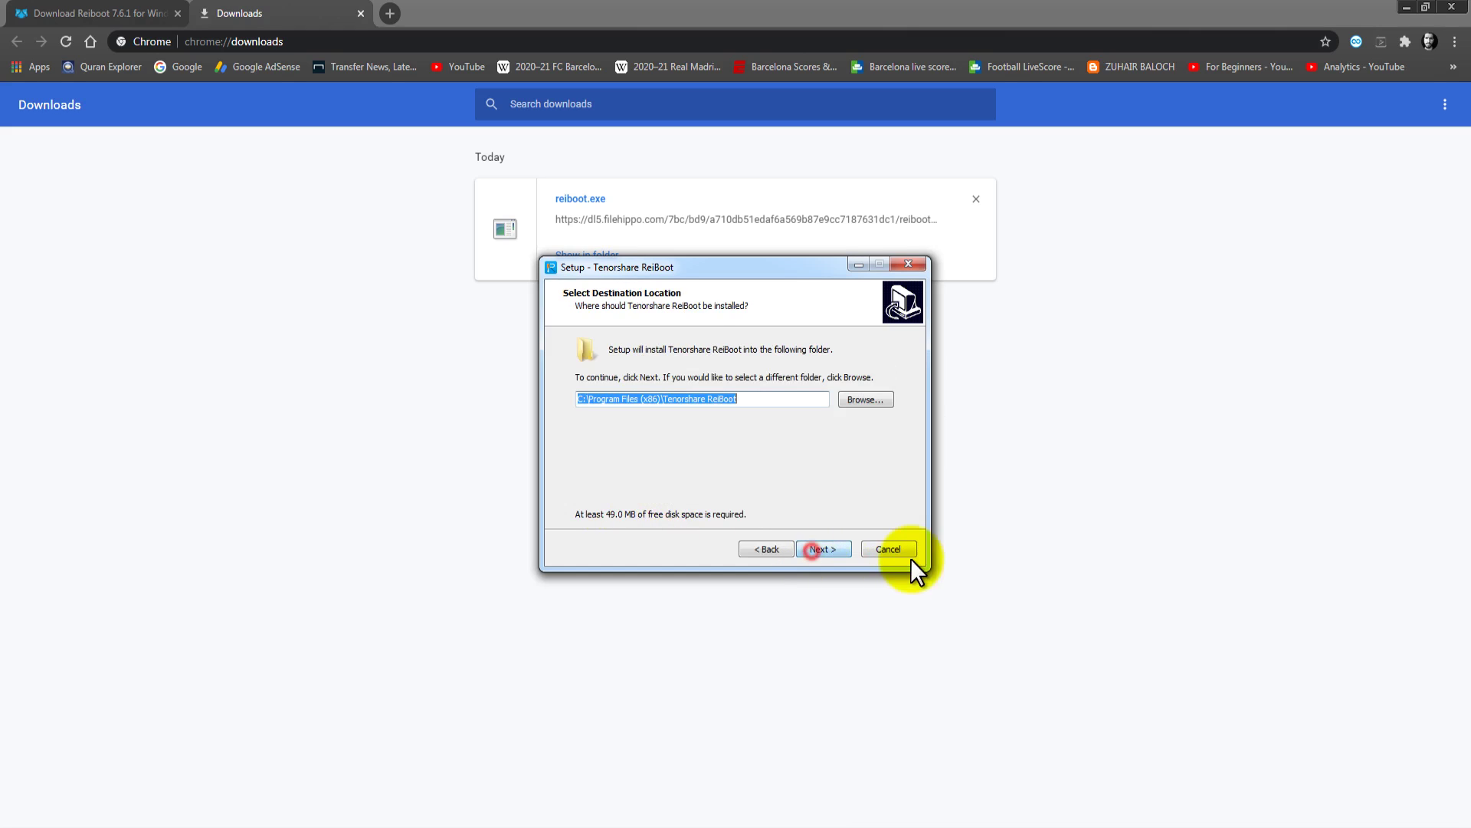
left_click(835, 553)
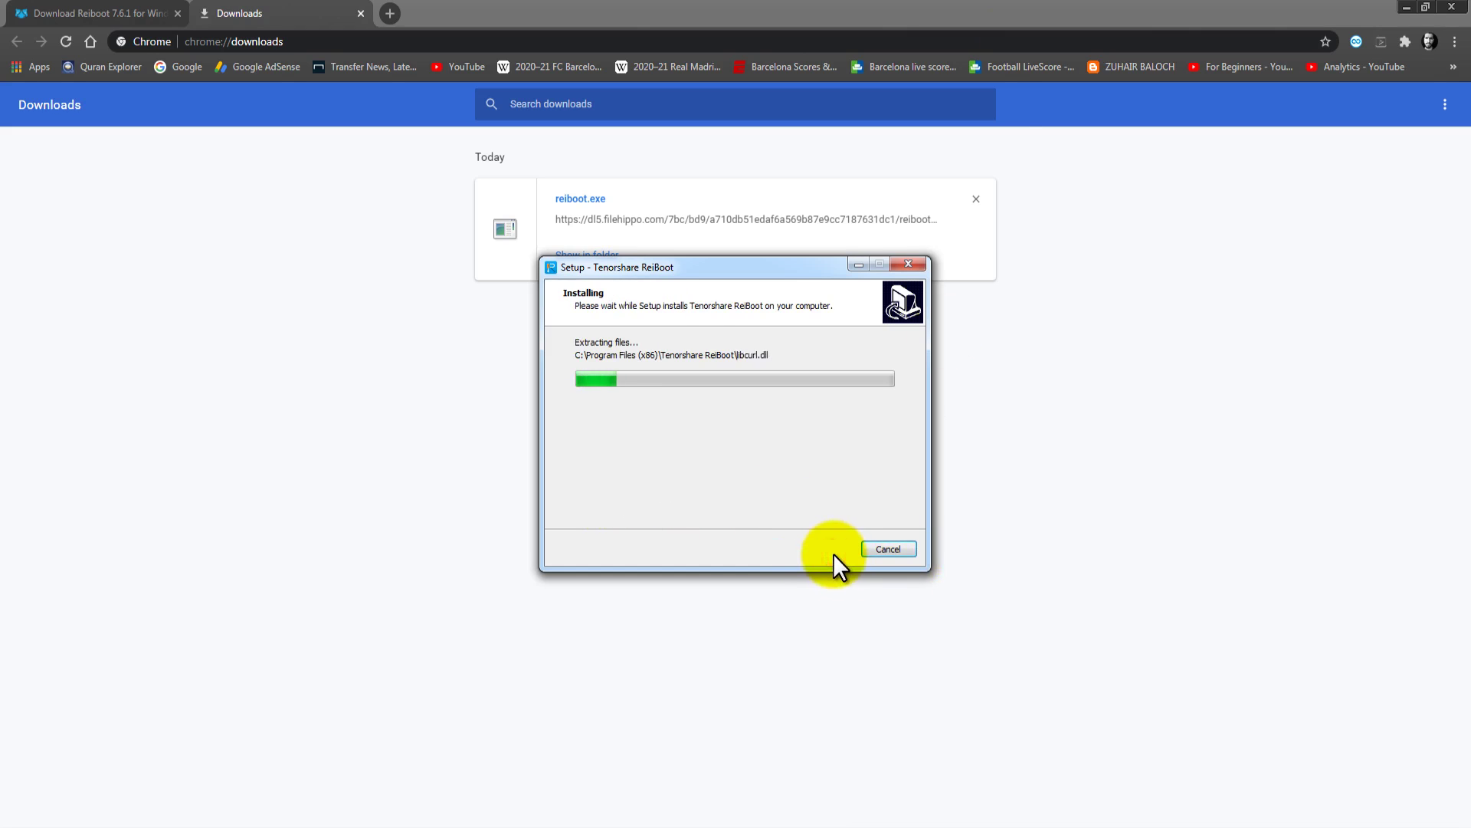
Minimize Chrome and move the setup completion window higher on the desktop.
right_click(1016, 6)
left_click(1041, 76)
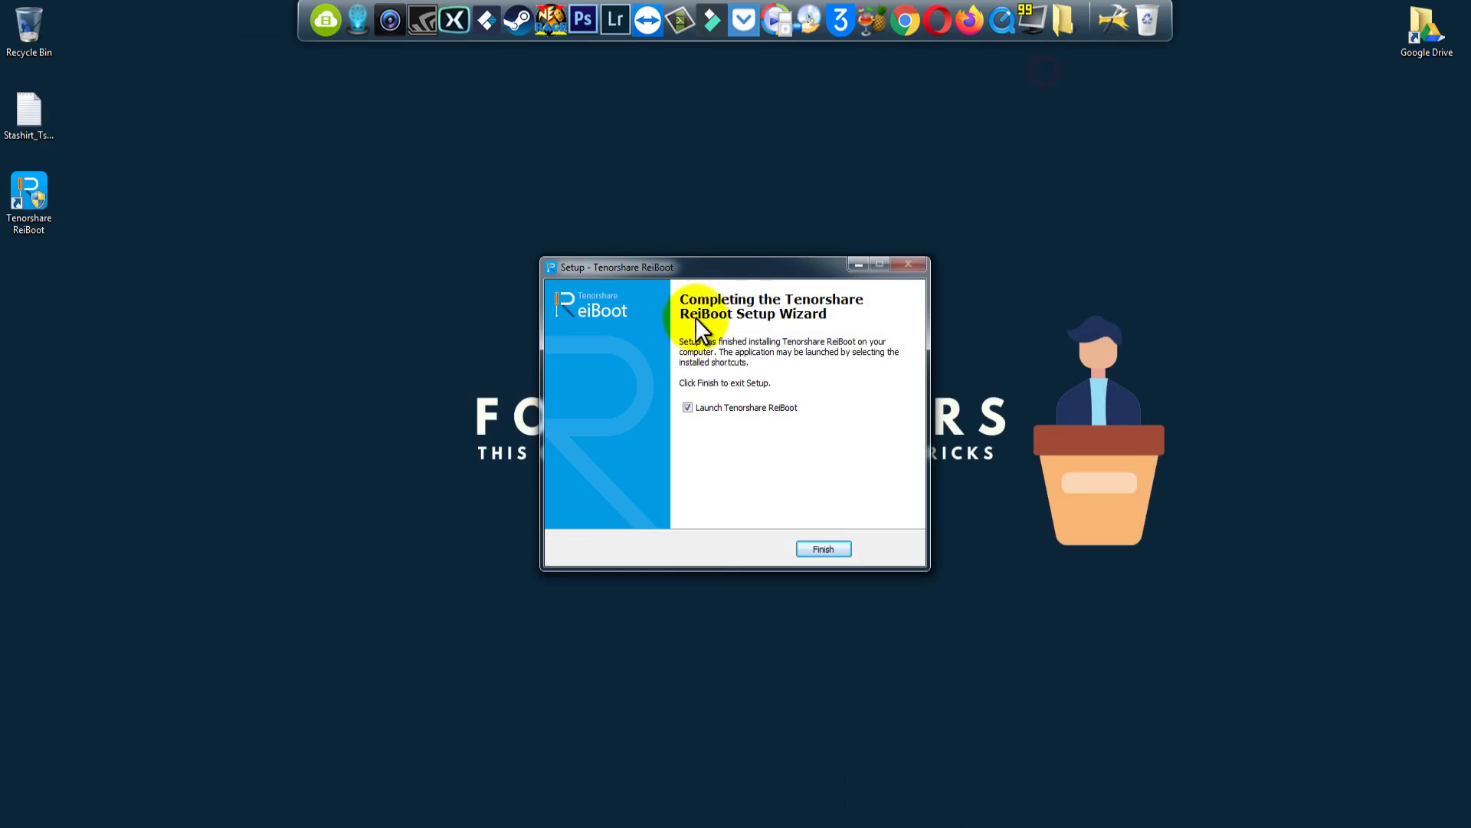
left_click_drag(703, 265, 705, 118)
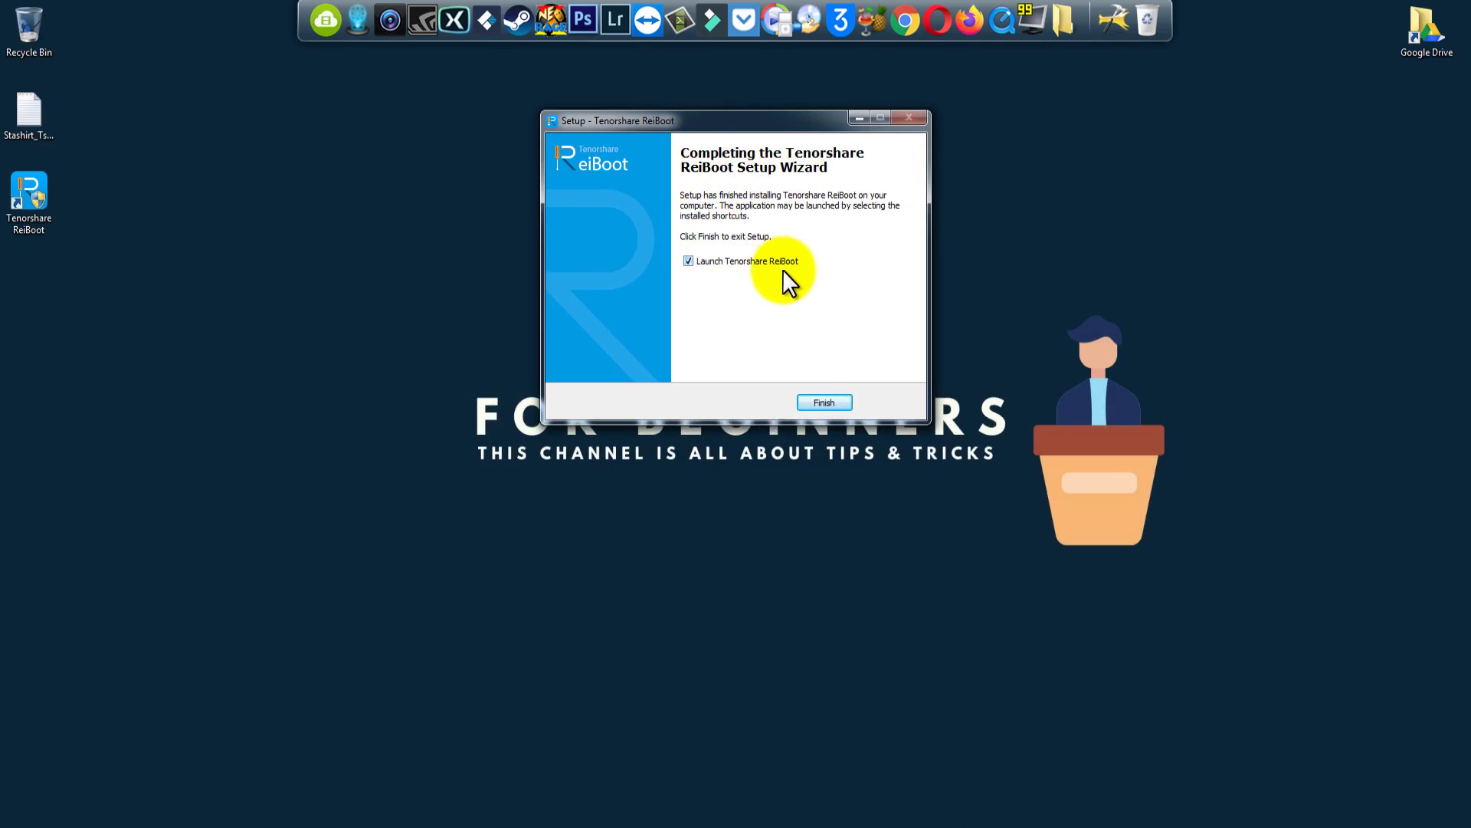
Finish setup to launch ReiBoot, then close the Installation Successful page and minimize Chrome.
left_click(817, 400)
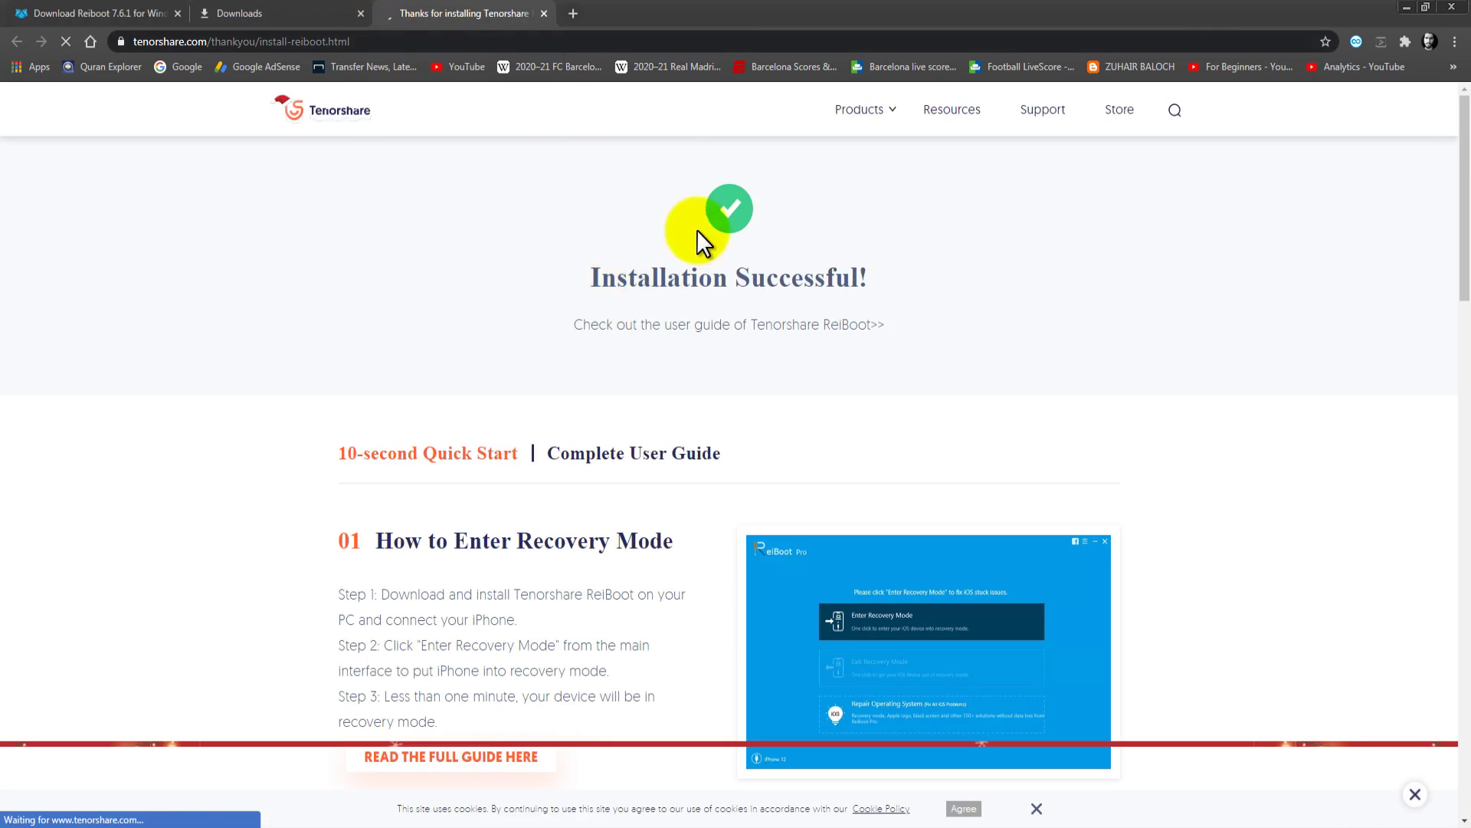
double_click(659, 303)
left_click(805, 276)
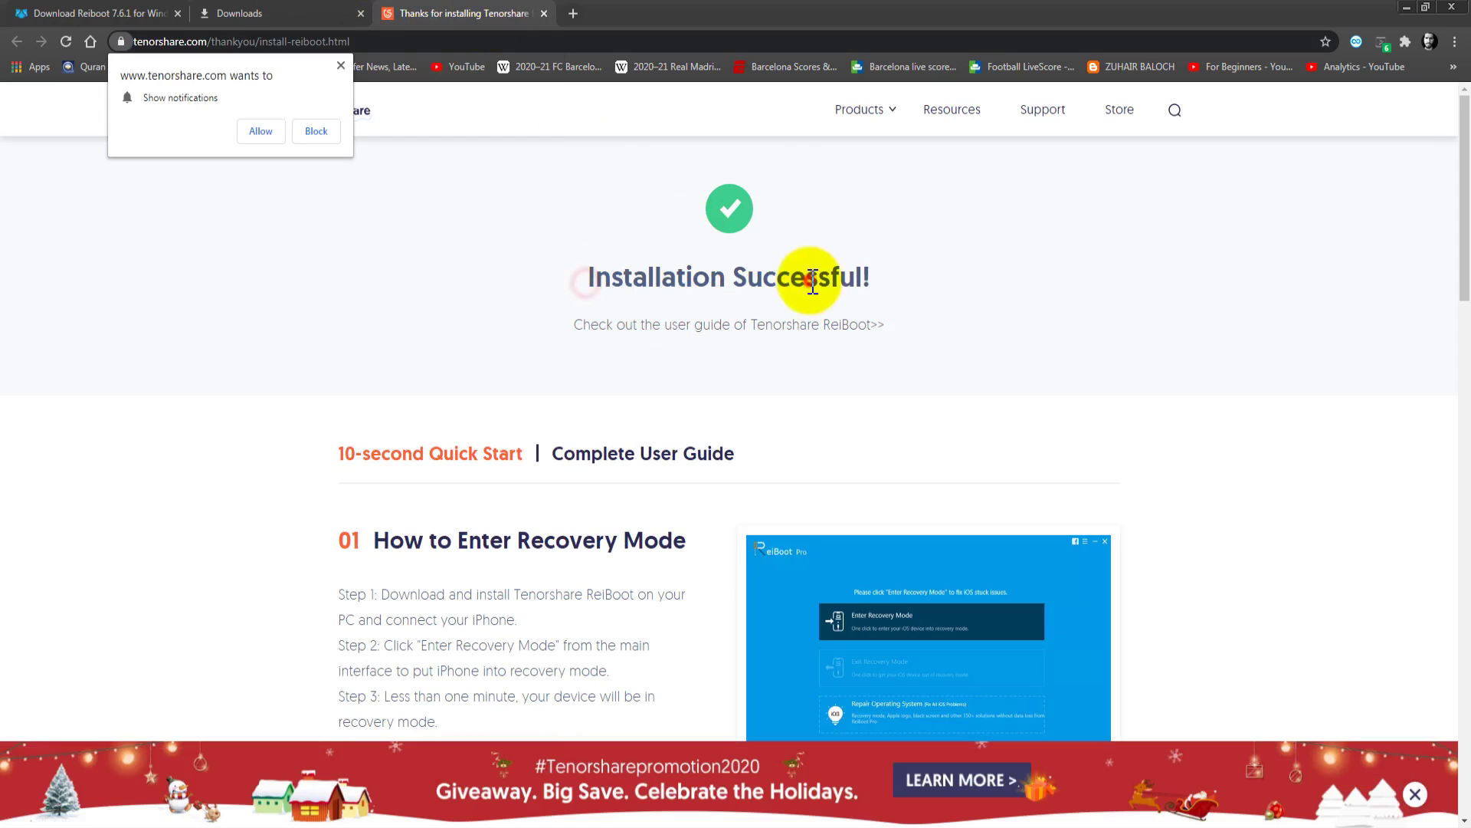
left_click(544, 13)
left_click(1407, 7)
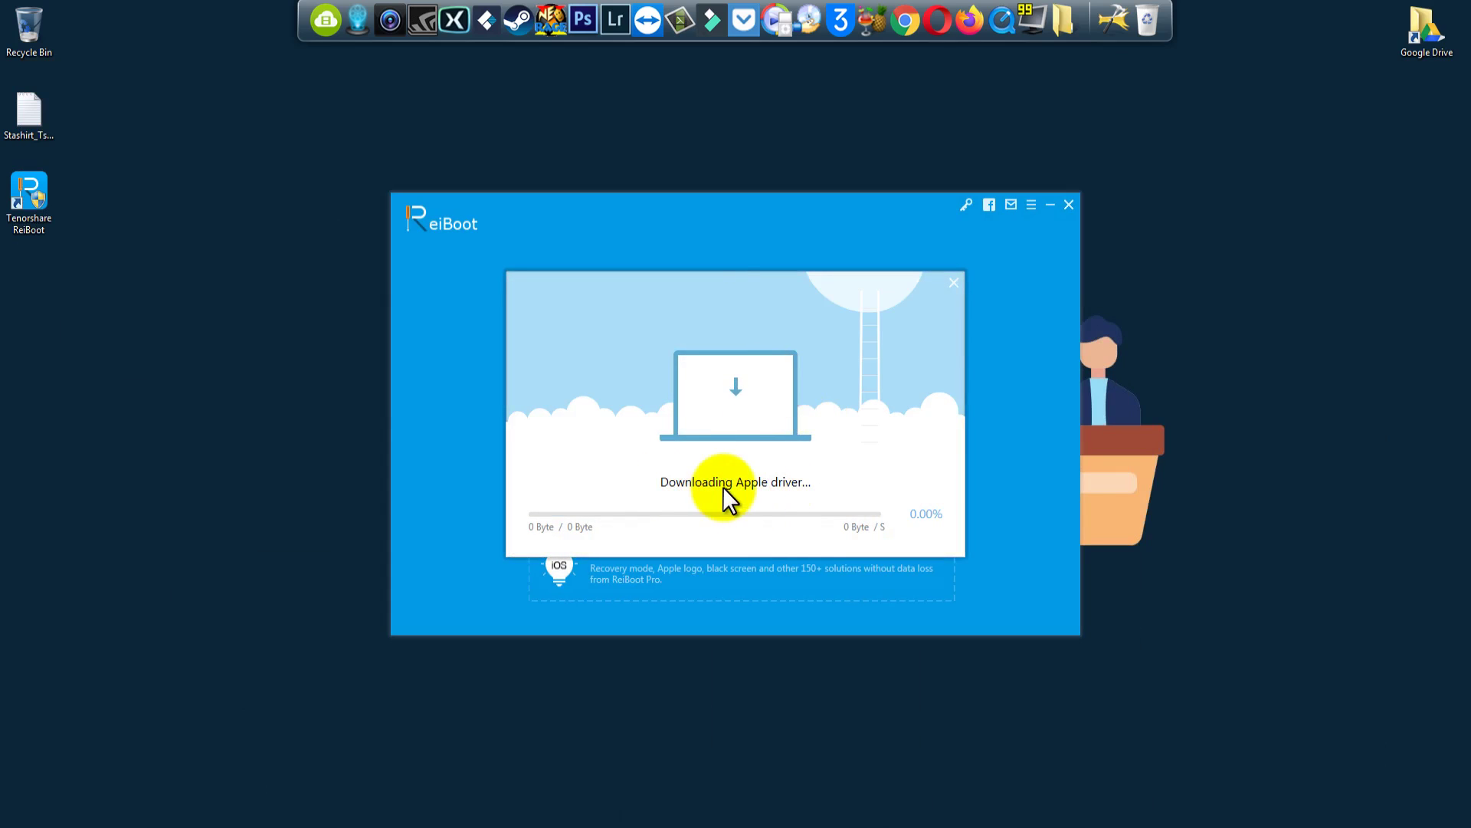
Drag the Apple driver download box to the right, dismiss the Start menu, and refocus ReiBoot.
left_click_drag(793, 329, 1221, 230)
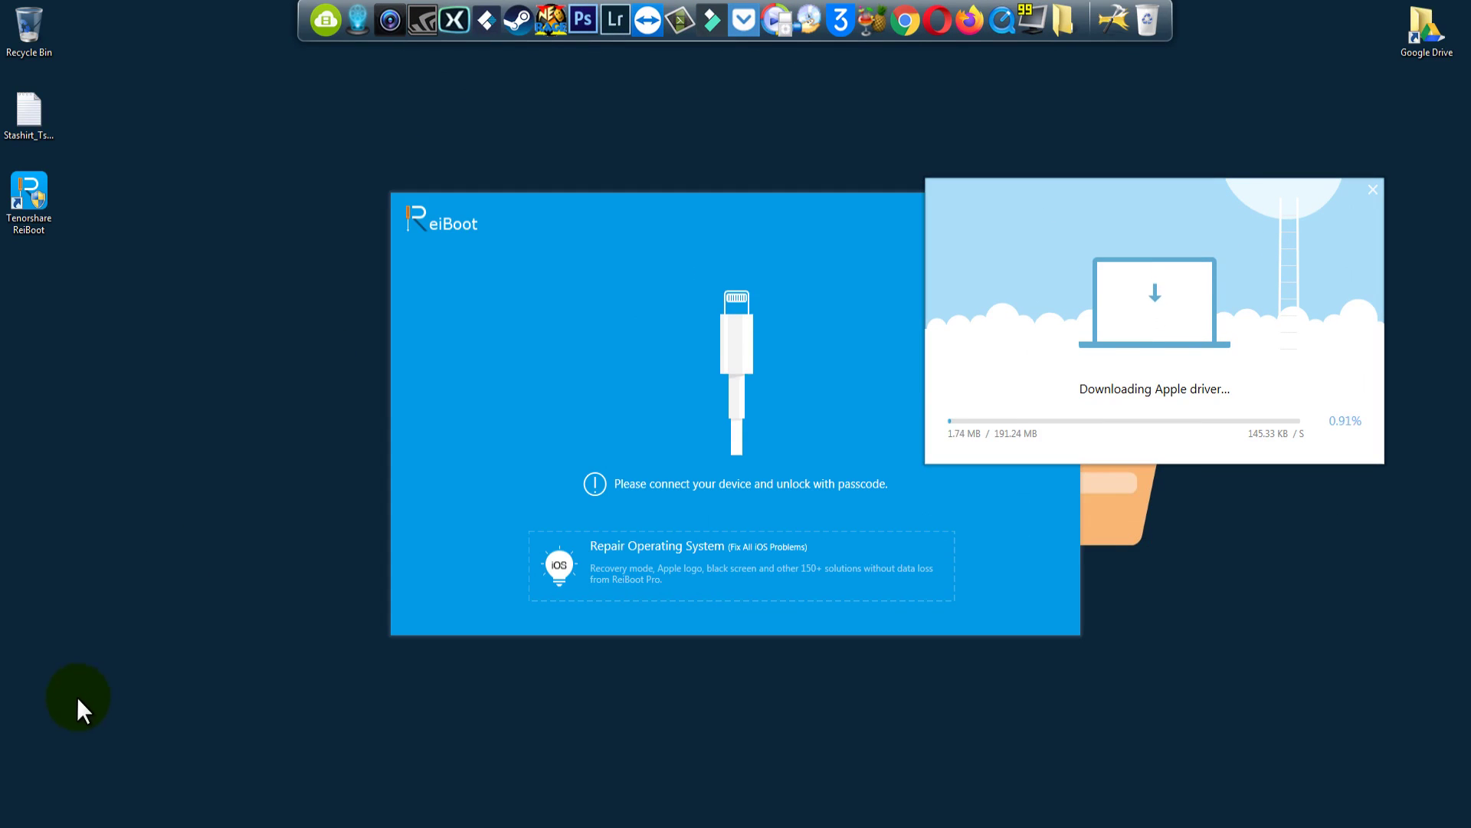
left_click(15, 816)
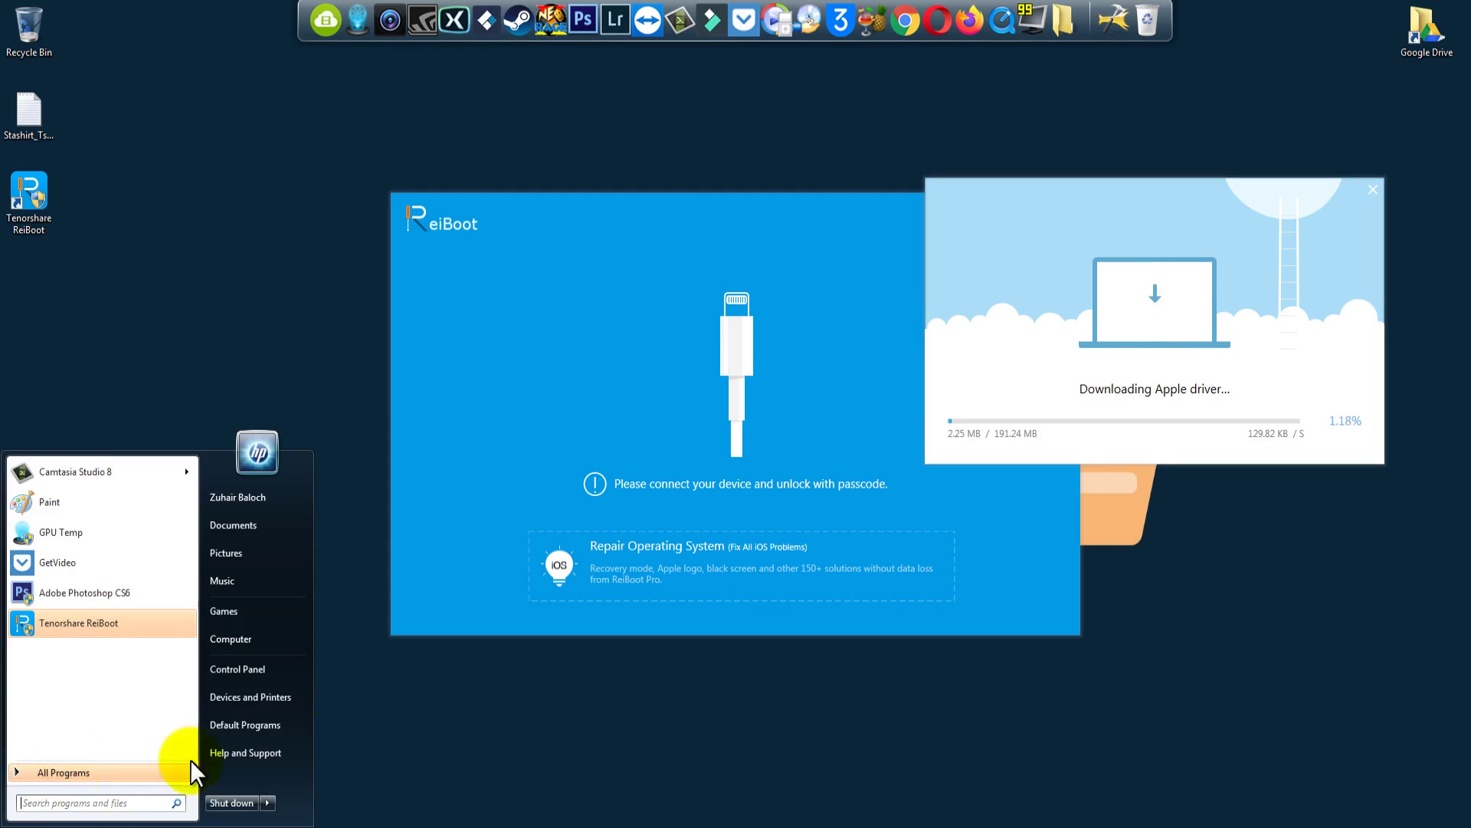
left_click(288, 292)
left_click(519, 279)
left_click(647, 200)
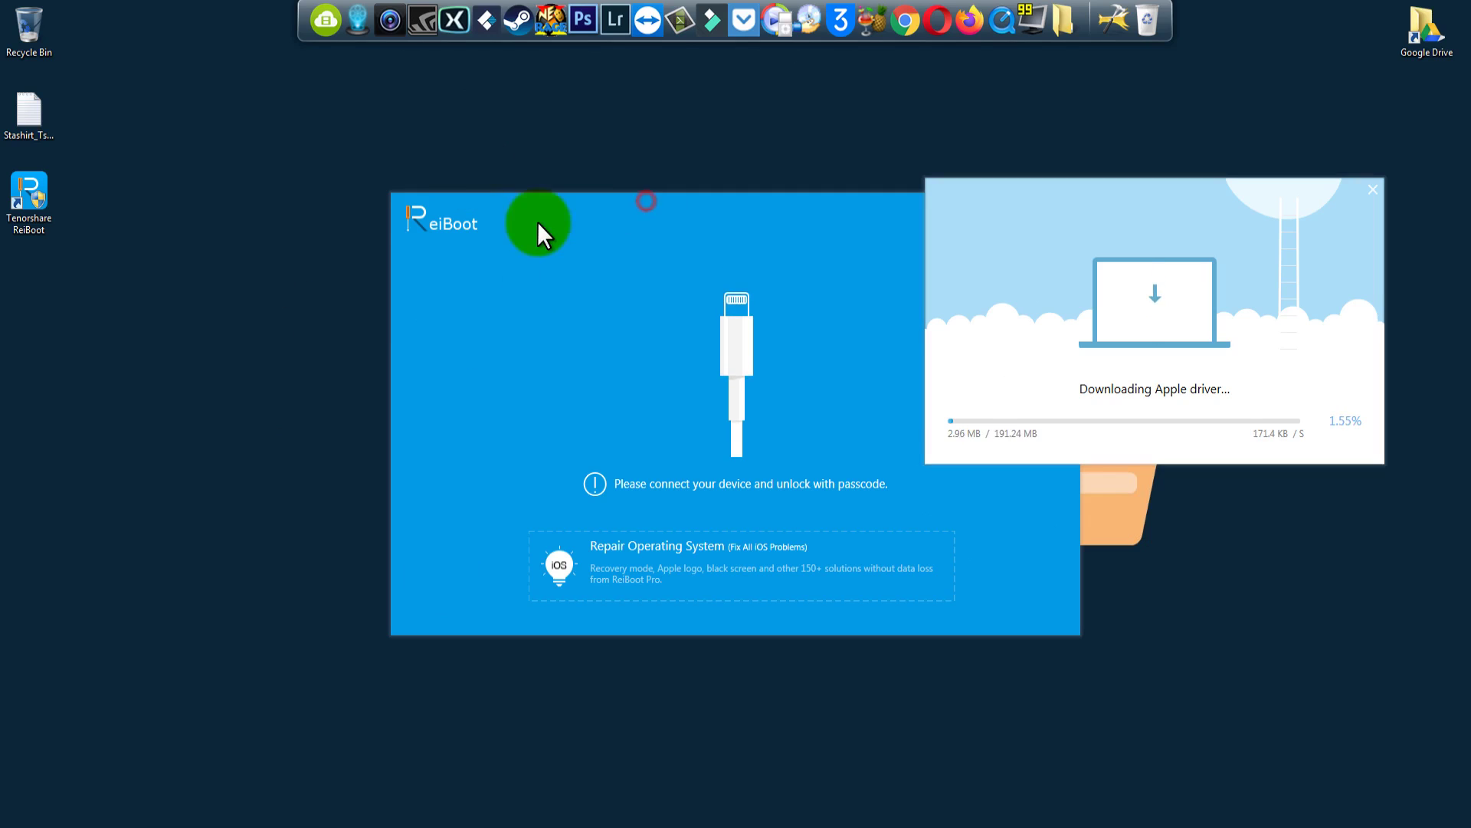